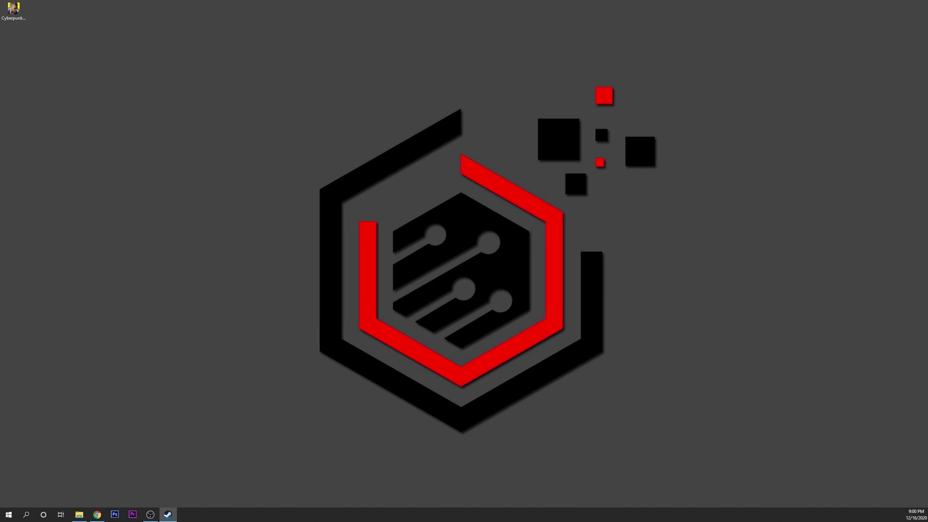
# Open Cyberpunk 2077's Properties in the Steam library and show its Local Files page.
pyautogui.click(168, 515)
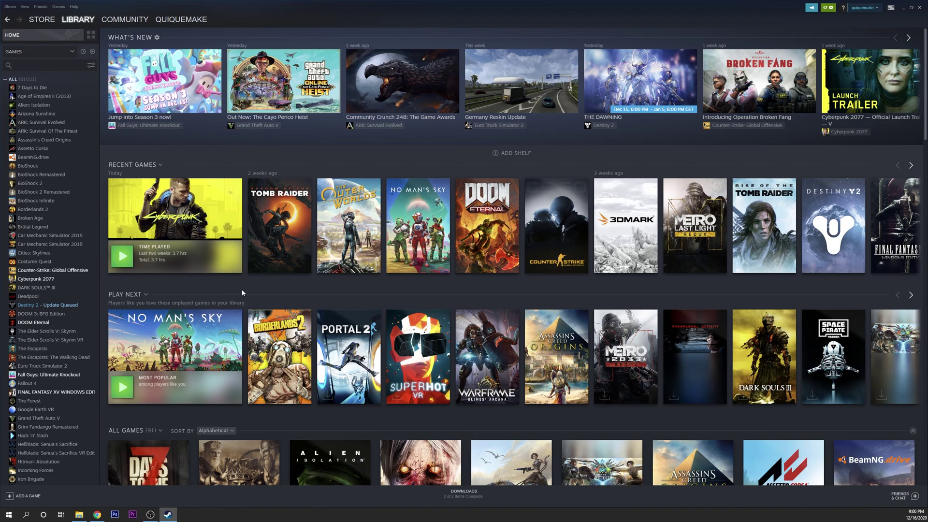
pyautogui.moveTo(199, 215)
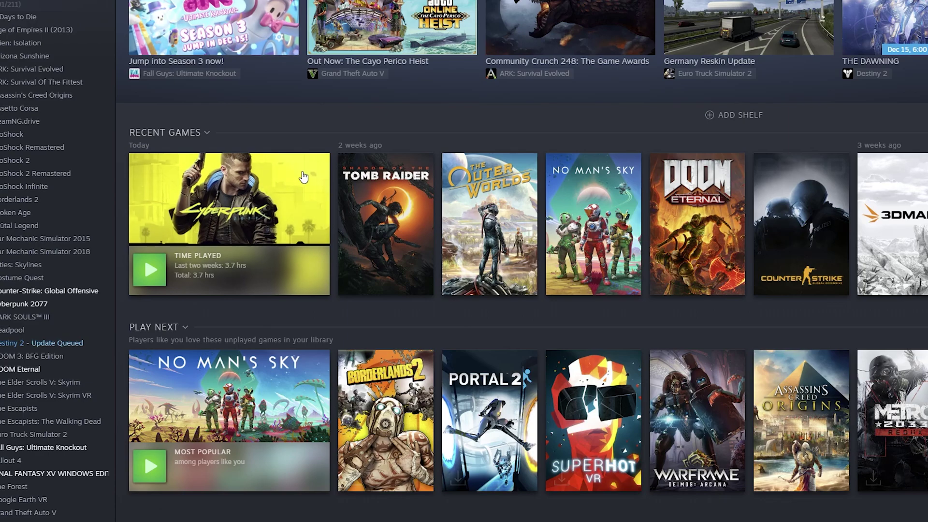
pyautogui.rightClick(269, 186)
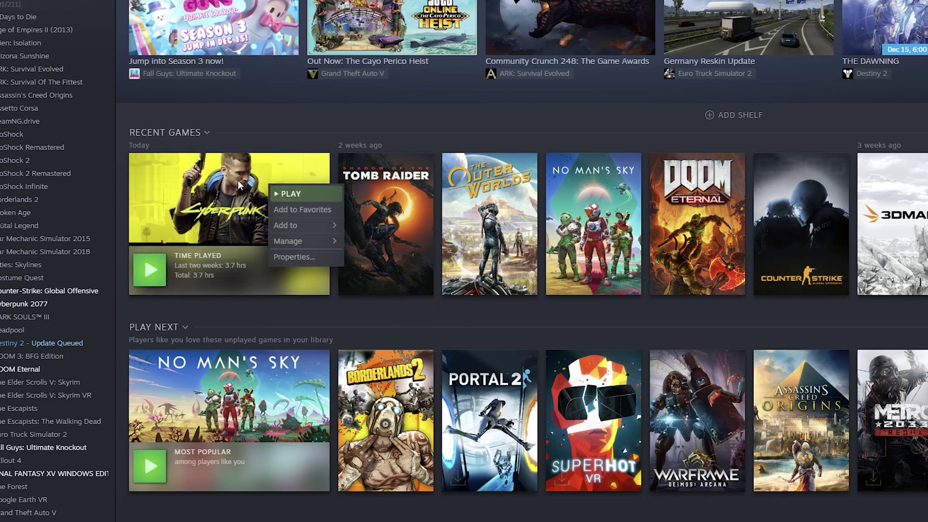
pyautogui.click(305, 258)
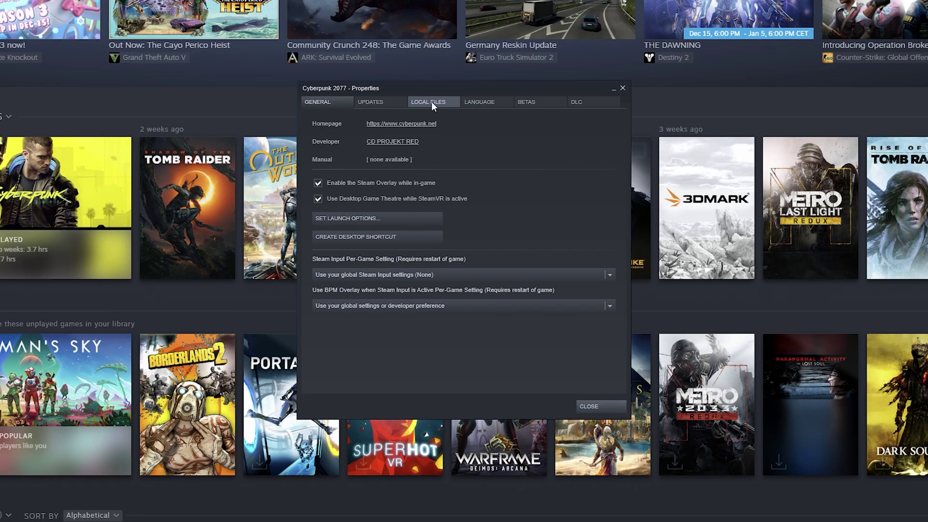
pyautogui.click(434, 102)
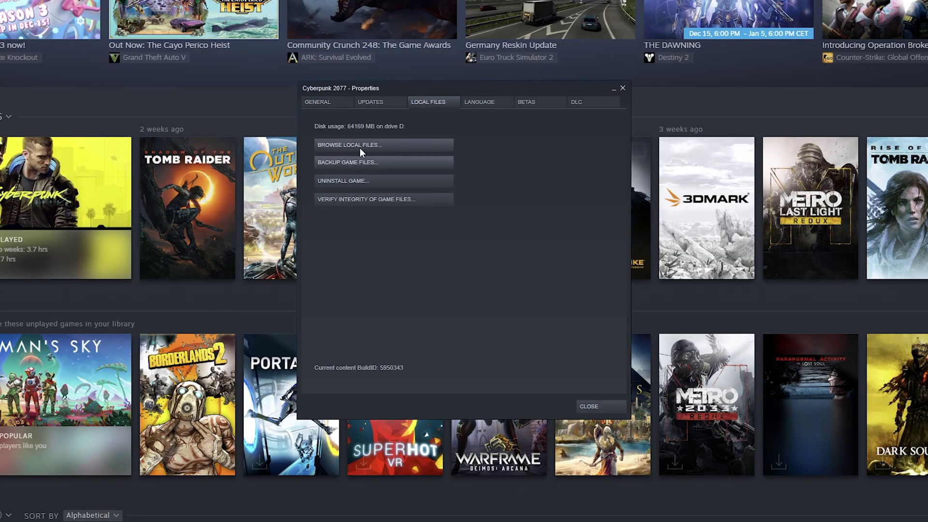
# Browse into the game's engine\config folder and bring up the memory_pool_budgets file's actions.
pyautogui.click(373, 146)
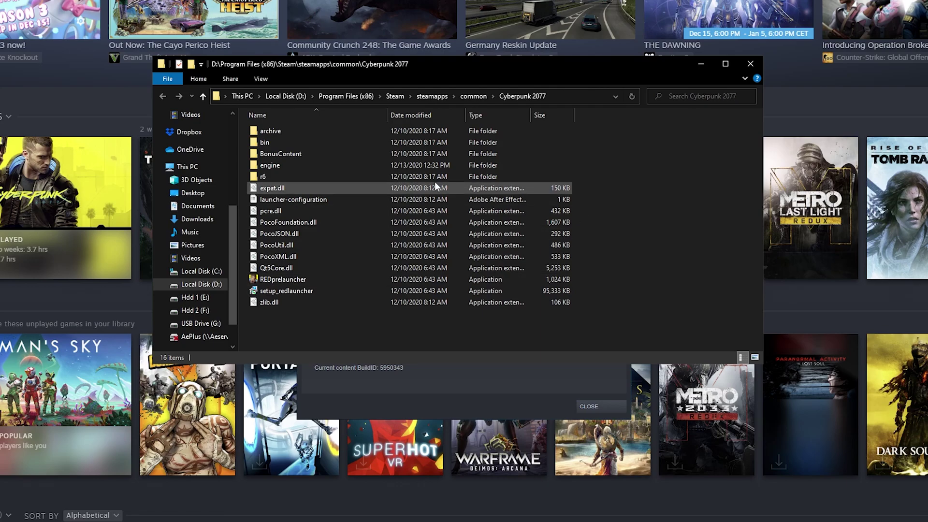
pyautogui.doubleClick(285, 167)
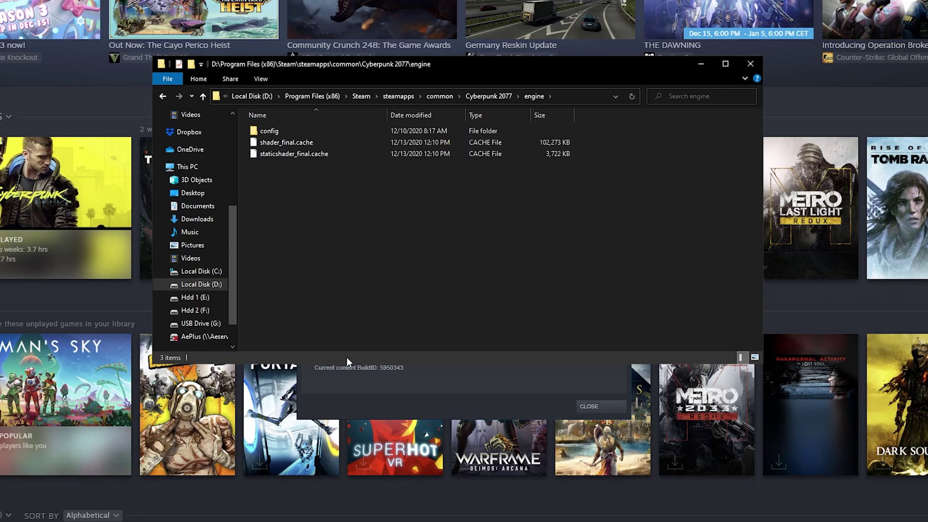
pyautogui.click(280, 130)
pyautogui.doubleClick(279, 131)
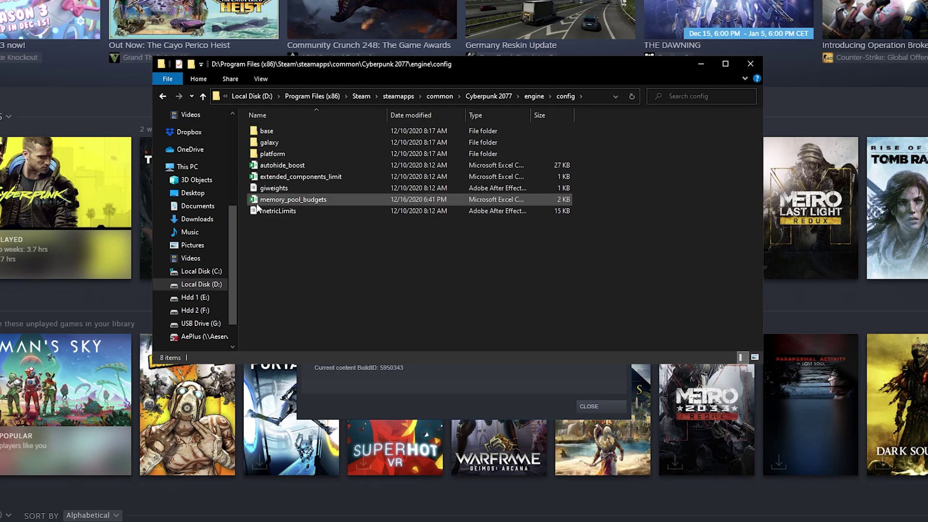
pyautogui.rightClick(307, 199)
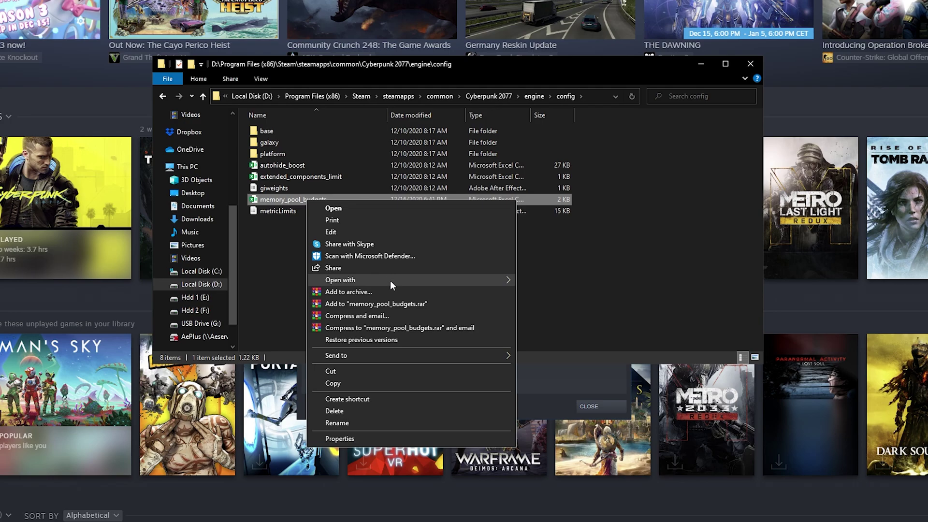
# Open memory_pool_budgets in Notepad and remove a stray space in the PoolCPU row.
pyautogui.moveTo(390, 280)
pyautogui.click(567, 293)
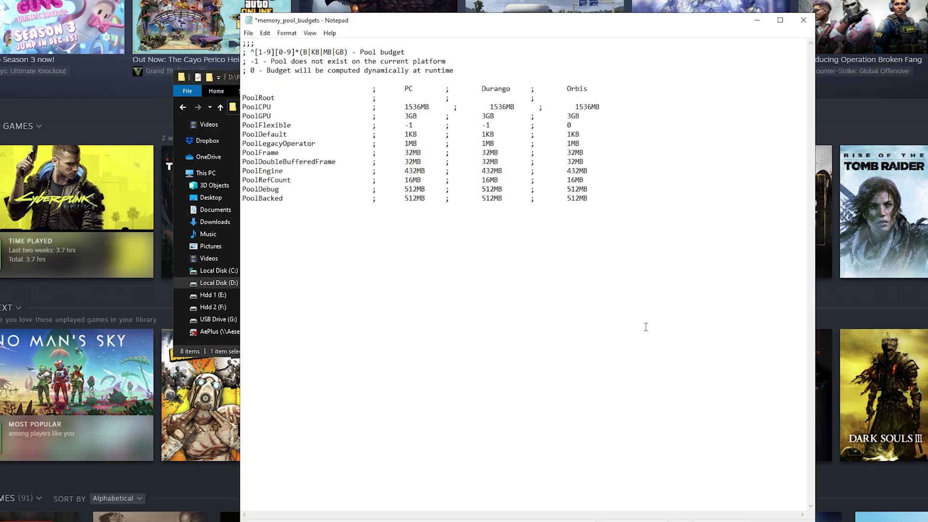
pyautogui.press('BackSpace')
pyautogui.press('BackSpace')
pyautogui.press('BackSpace')
pyautogui.press('BackSpace')
pyautogui.press('BackSpace')
# Replace PoolCPU's PC value 1536MB with 16GB and change PoolGPU's 3GB to 8GB.
pyautogui.press('Delete')
pyautogui.press('Delete')
pyautogui.write('16GB')
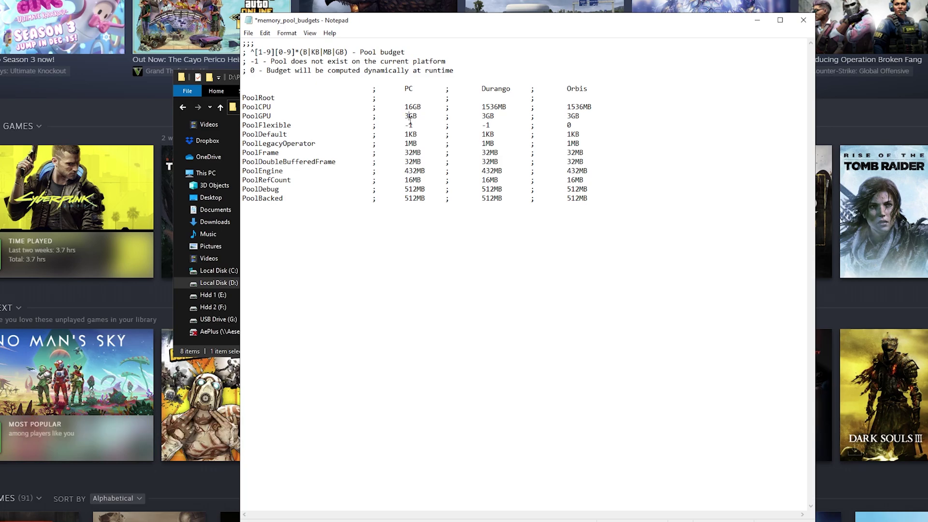
pyautogui.press('BackSpace')
pyautogui.write('8')
# Save as All Files type into config, replacing the existing memory_pool_budgets.csv.
pyautogui.click(310, 99)
pyautogui.click(270, 90)
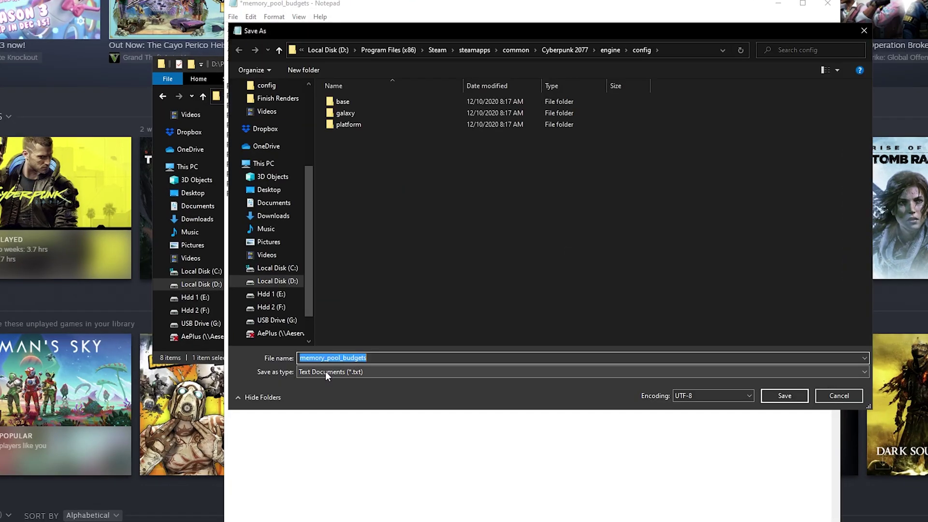
pyautogui.click(343, 372)
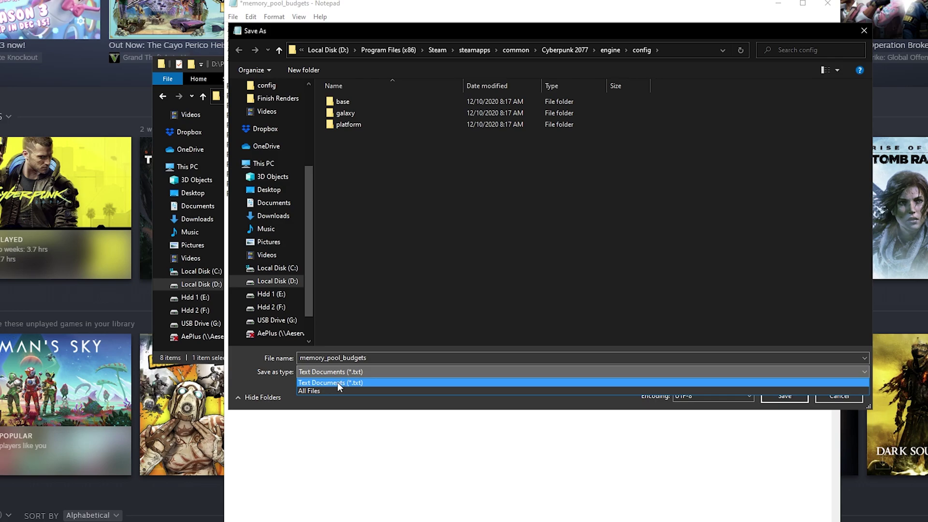
pyautogui.click(332, 387)
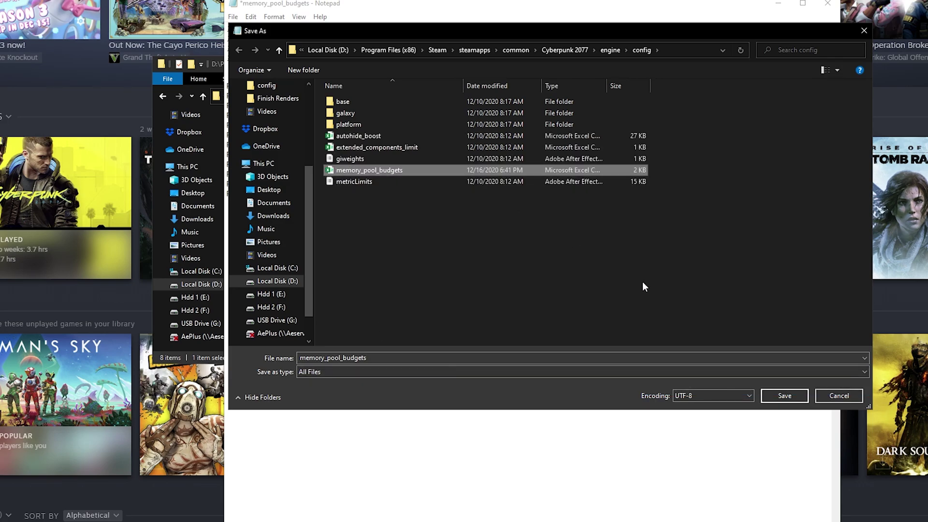
pyautogui.click(784, 396)
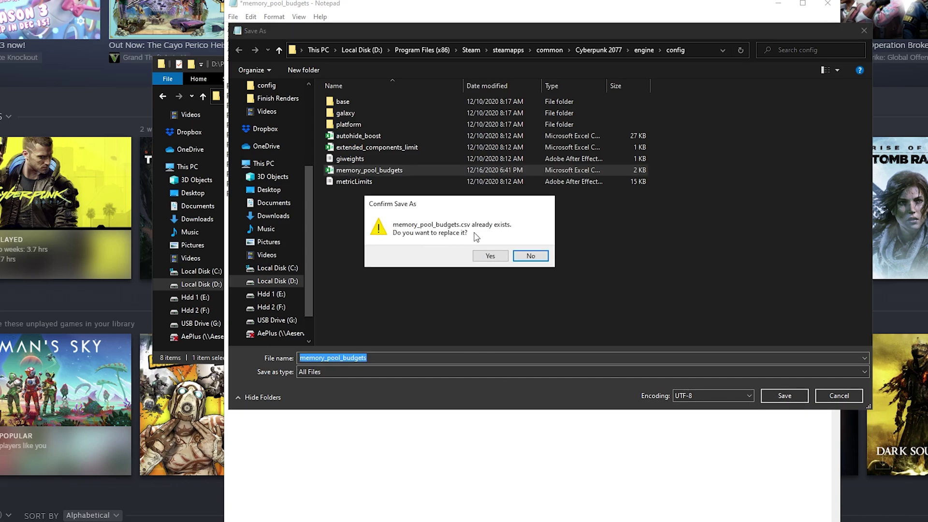
pyautogui.click(487, 257)
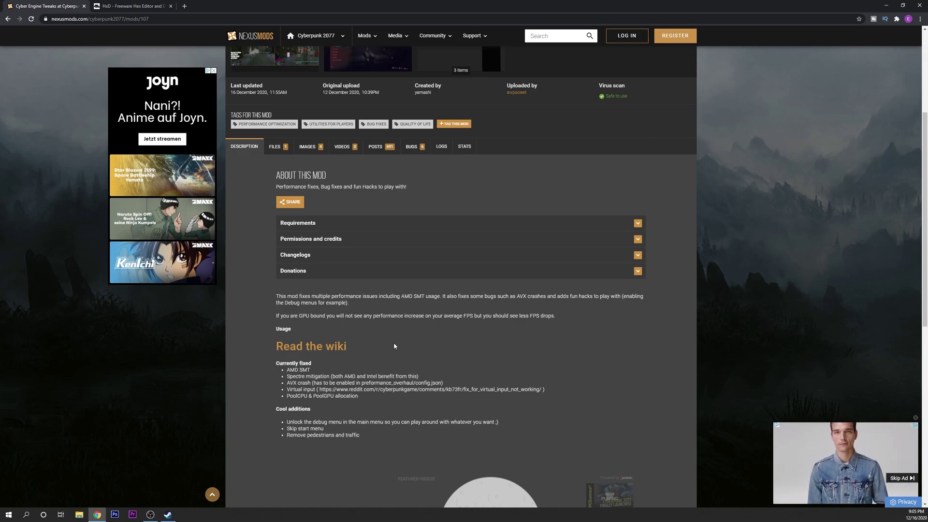
# Reach the HxD downloads page on mh-nexus.de, then minimize Chrome.
pyautogui.click(120, 7)
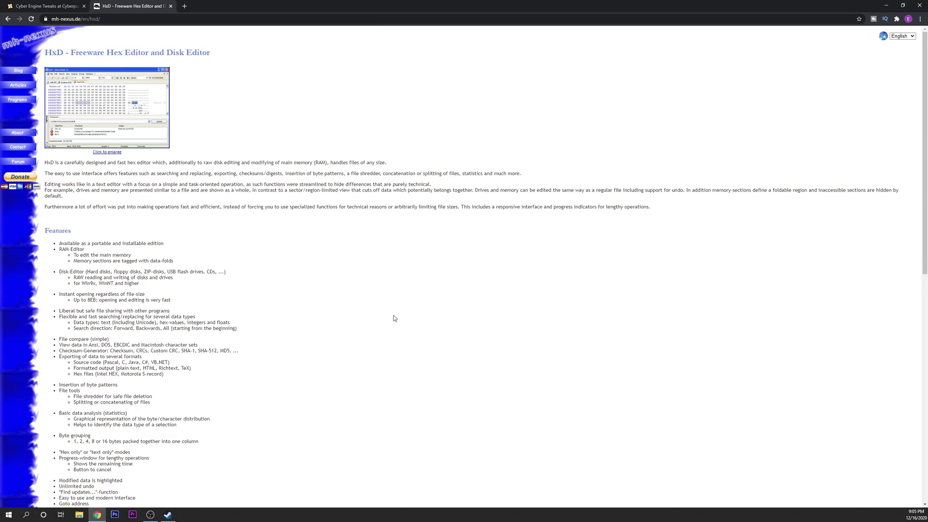
pyautogui.scroll(-6, 394, 316)
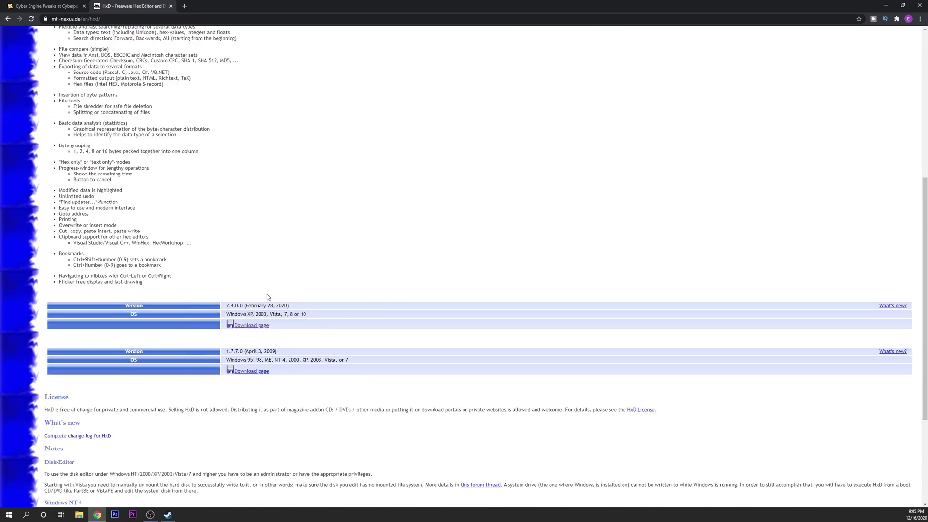
pyautogui.click(256, 326)
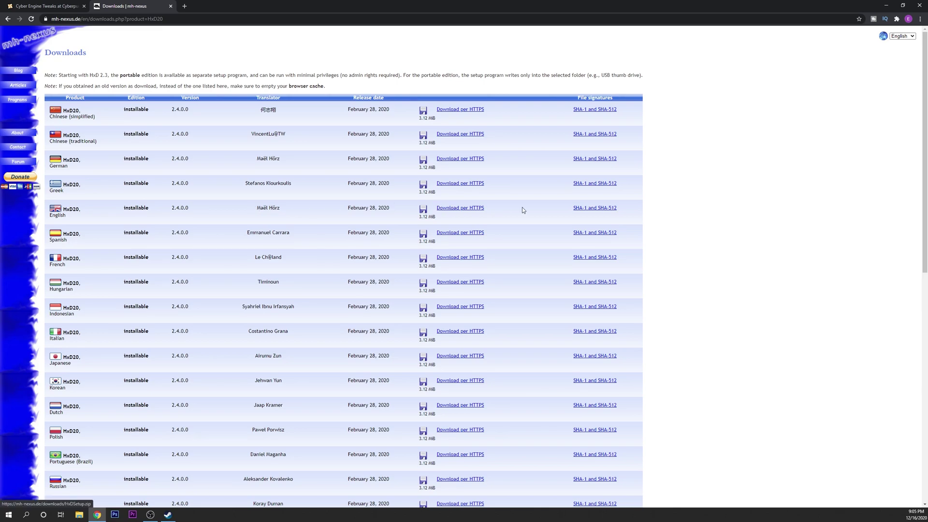
pyautogui.click(886, 5)
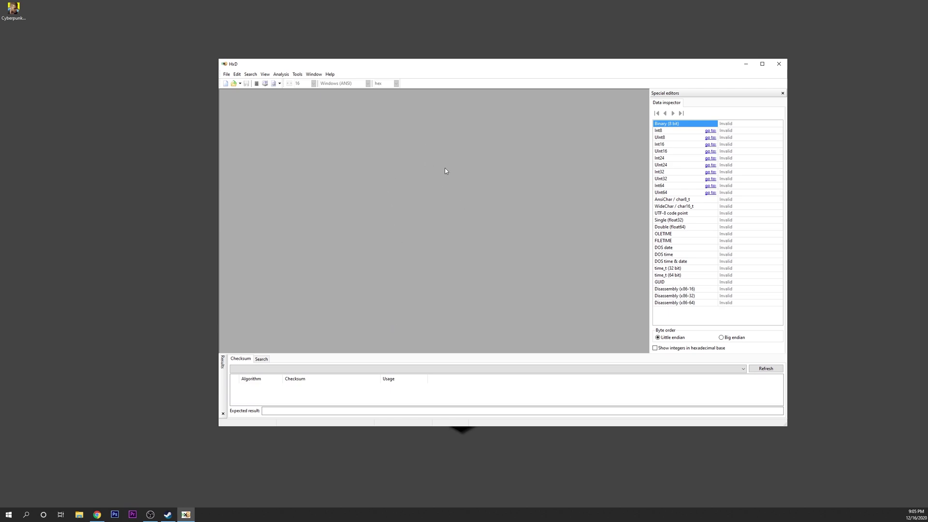
# Load the Cyberpunk2077.exe executable into HxD through the Open dialog.
pyautogui.click(14, 12)
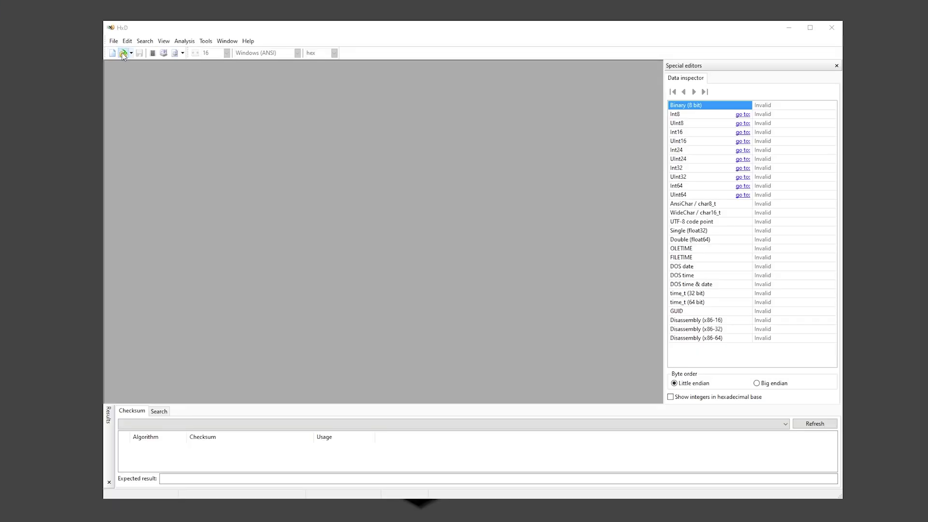
pyautogui.click(123, 53)
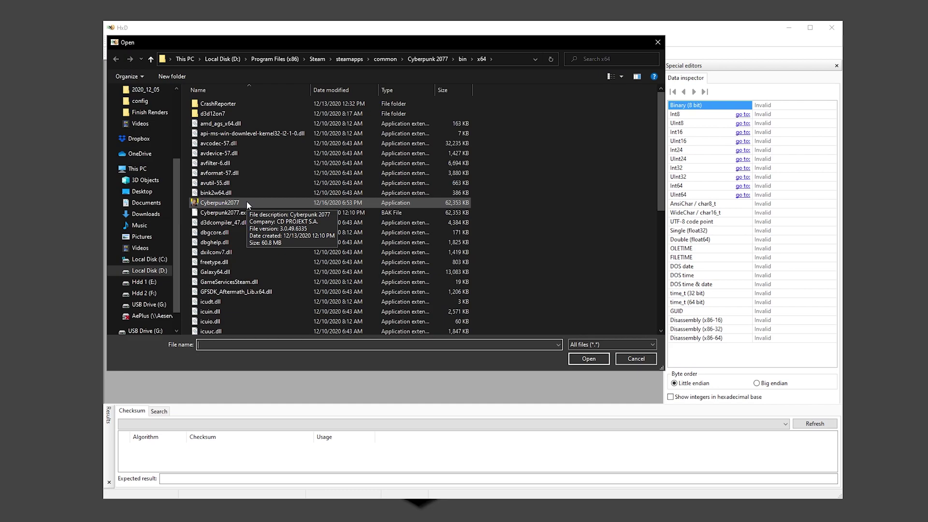
pyautogui.moveTo(247, 201); pyautogui.dragTo(266, 198)
pyautogui.click(588, 359)
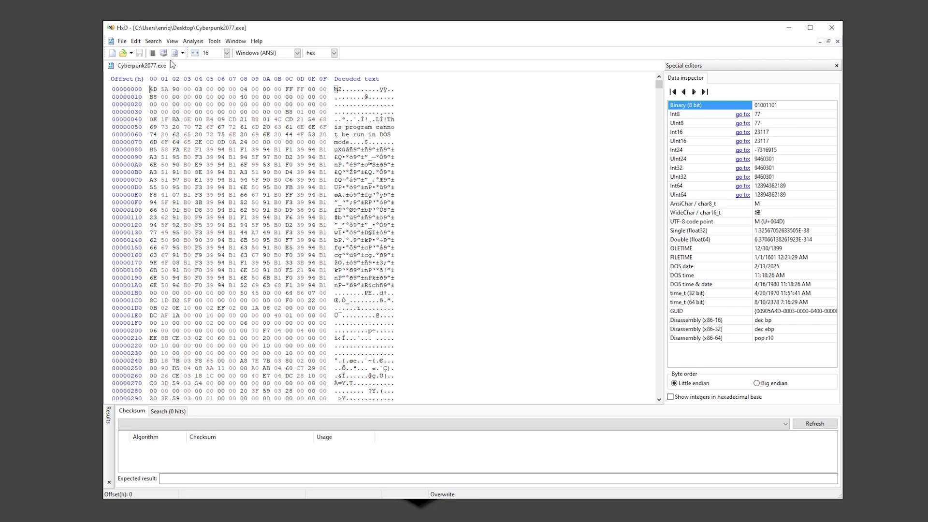
# Search the exe for the hex pattern 75 30 33 C9, trimming the pasted pattern first.
pyautogui.click(153, 41)
pyautogui.click(206, 55)
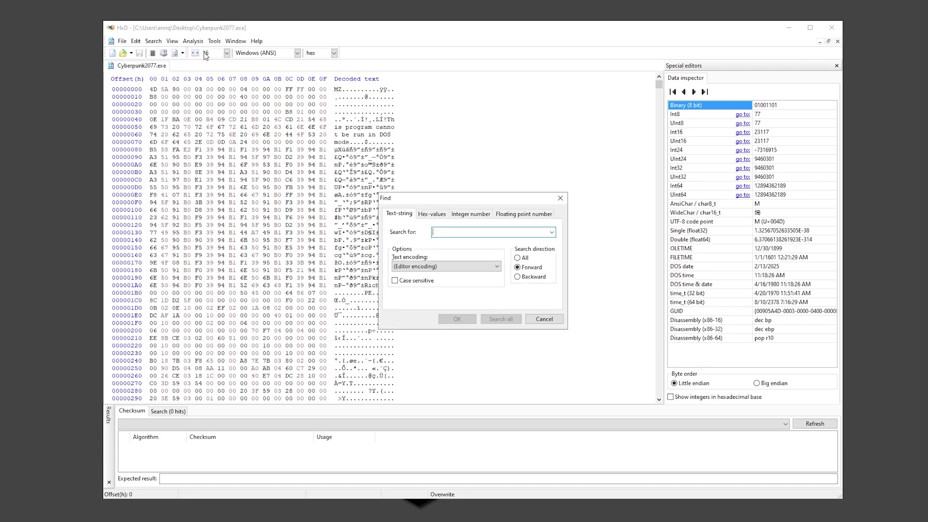
pyautogui.click(429, 219)
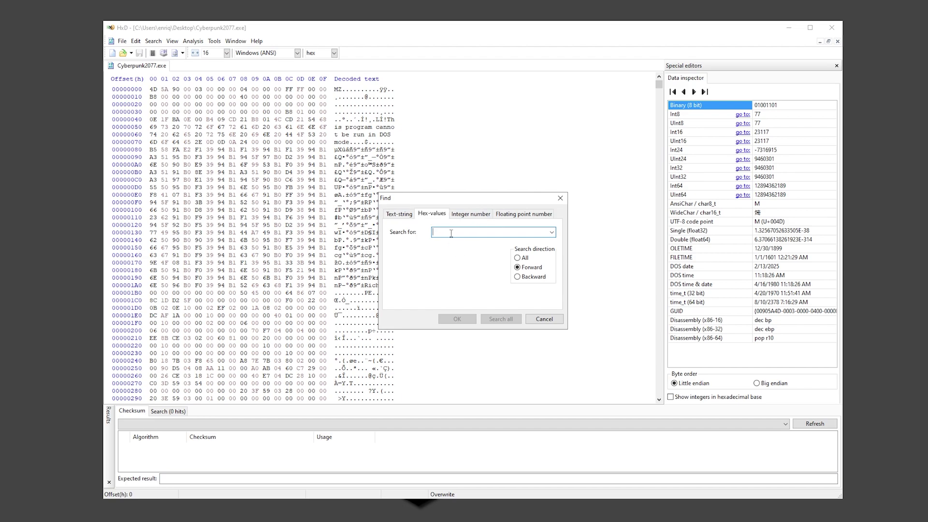
pyautogui.hotkey('ctrl', 'v')
pyautogui.click(452, 232)
pyautogui.moveTo(476, 232); pyautogui.dragTo(419, 231)
pyautogui.click(471, 232)
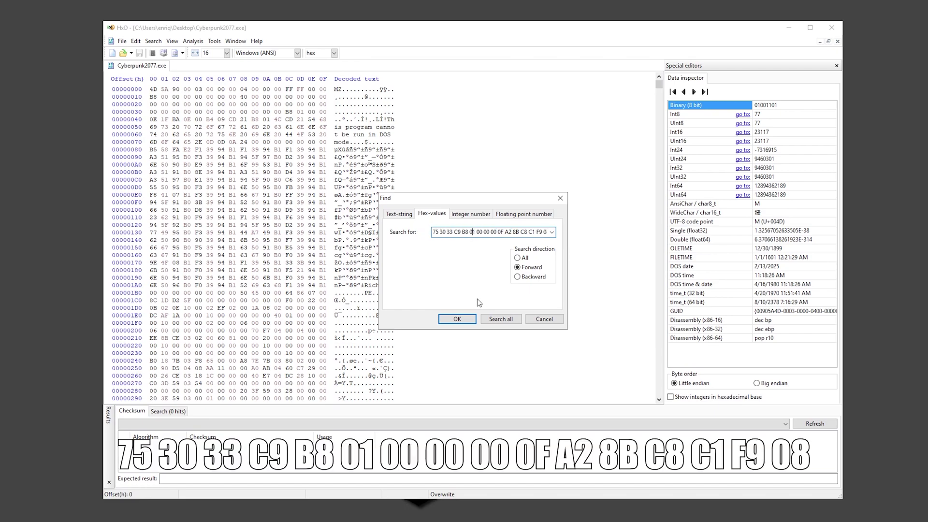
pyautogui.click(457, 319)
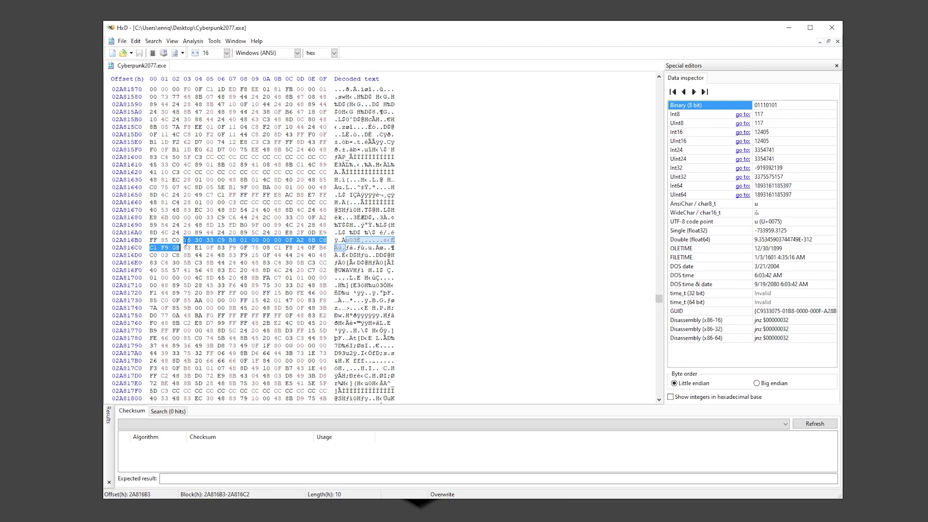
# Overwrite the 75 byte at offset 2A816B3 with EB.
pyautogui.click(191, 240)
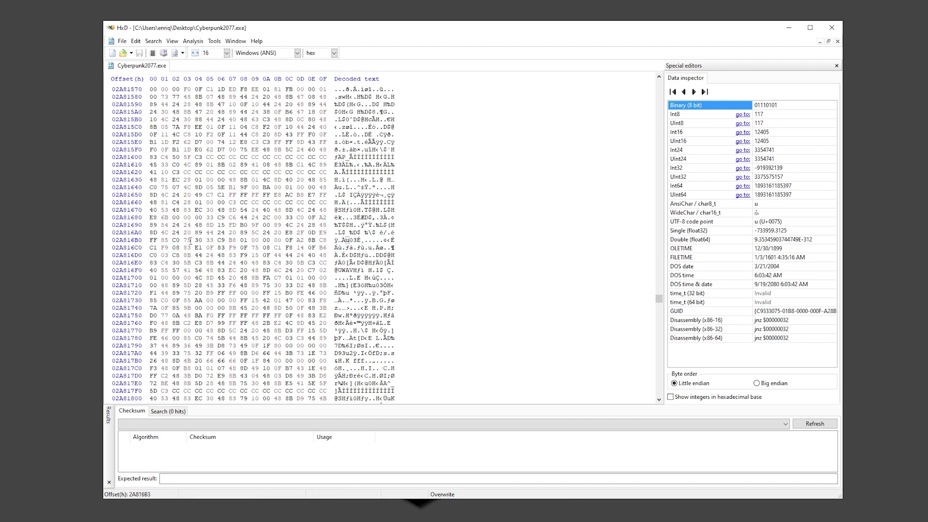
pyautogui.press('Left')
pyautogui.write('e')
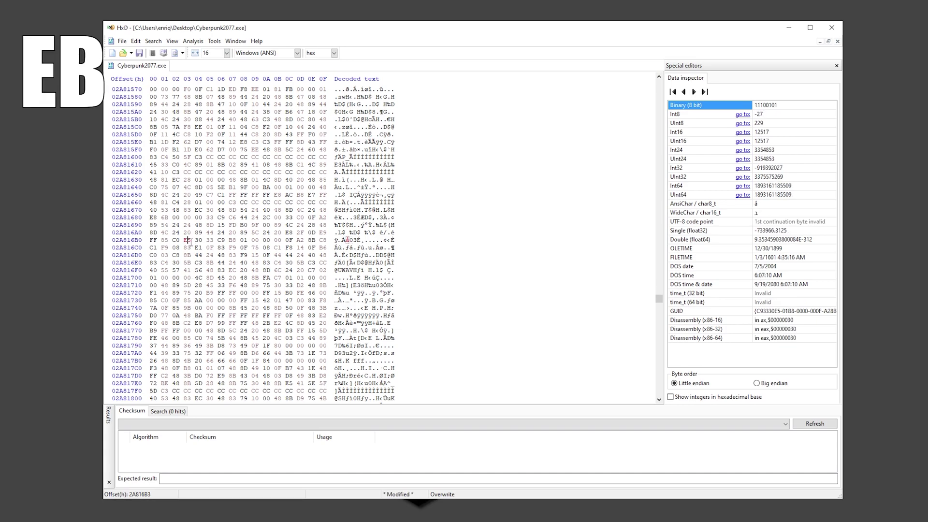
pyautogui.write('b')
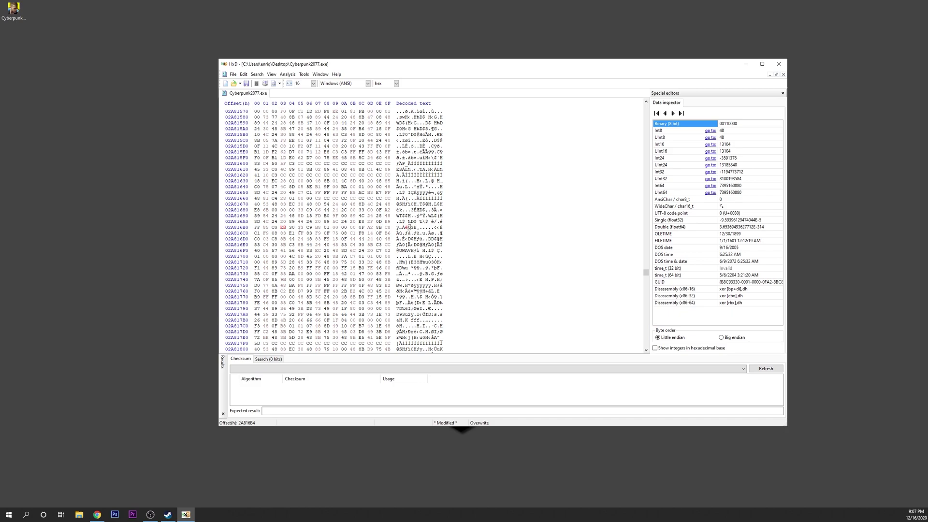